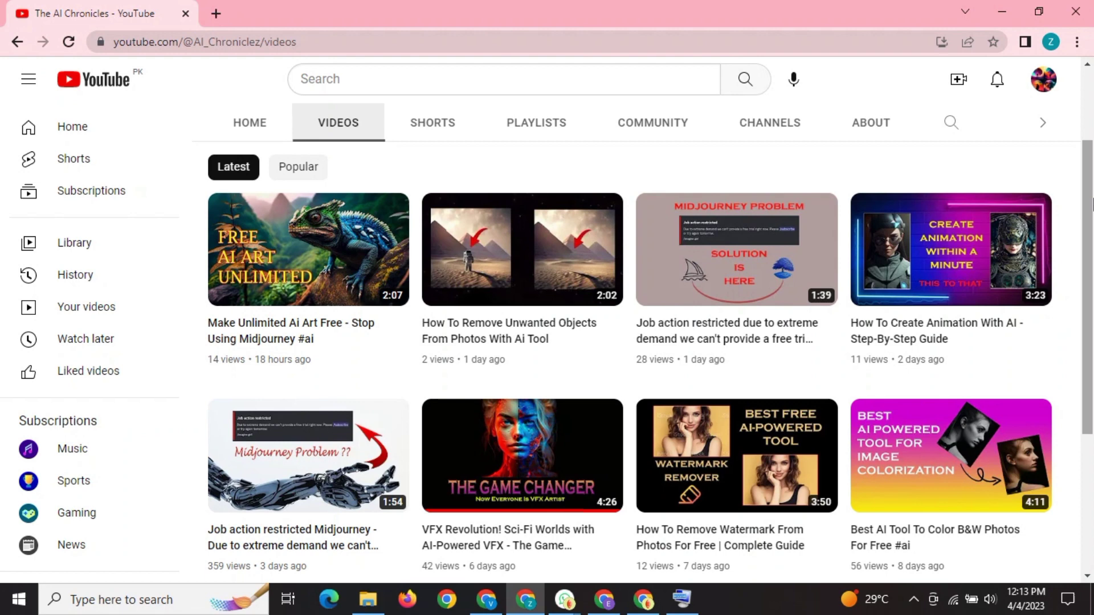
- Run a Google search for 'genmo' to find the Genmo site
{"action": "left_click", "coordinate": [506, 336]}
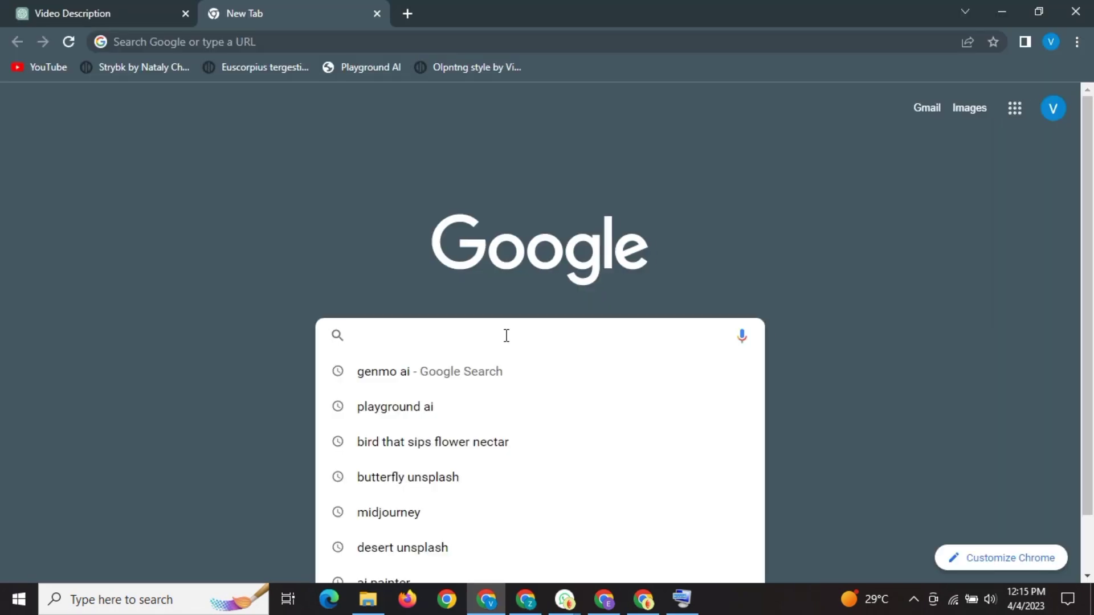
{"action": "type", "text": "genmo ai"}
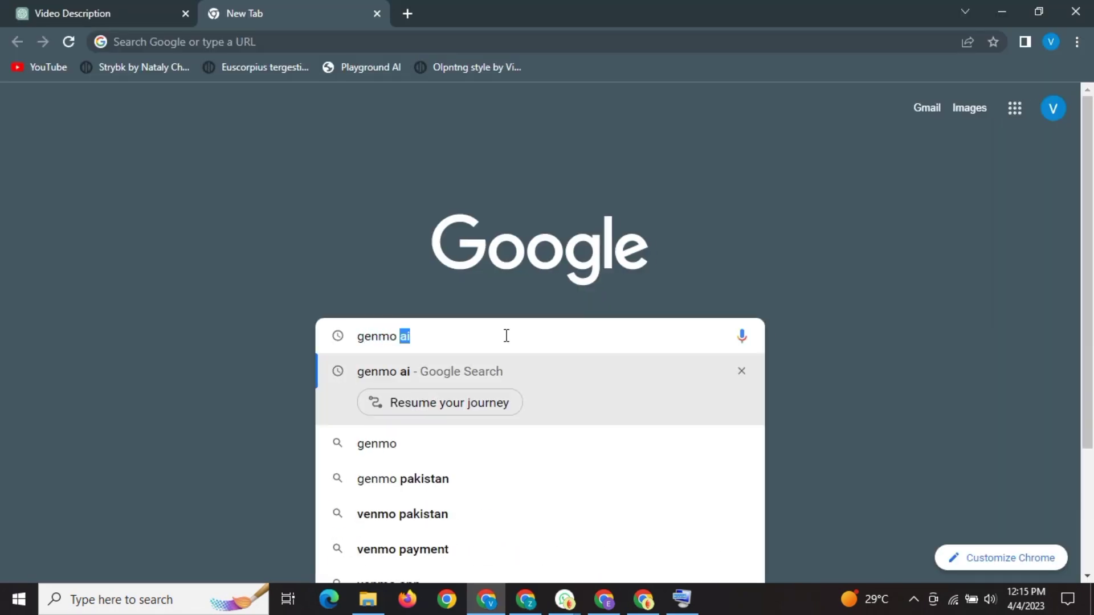
{"action": "key", "text": "Return"}
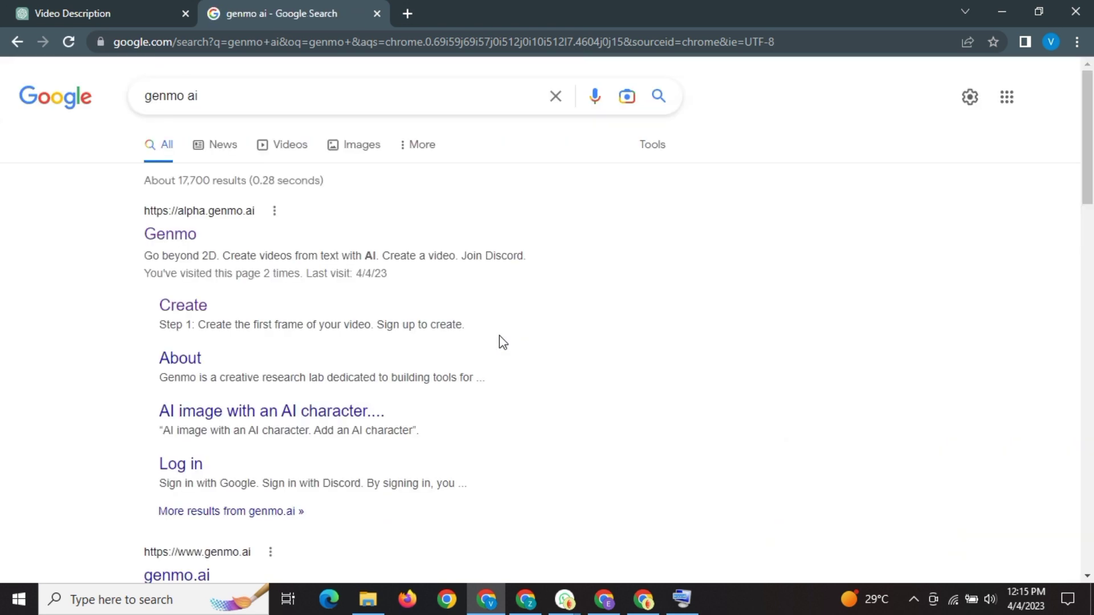
{"action": "left_click", "coordinate": [180, 236]}
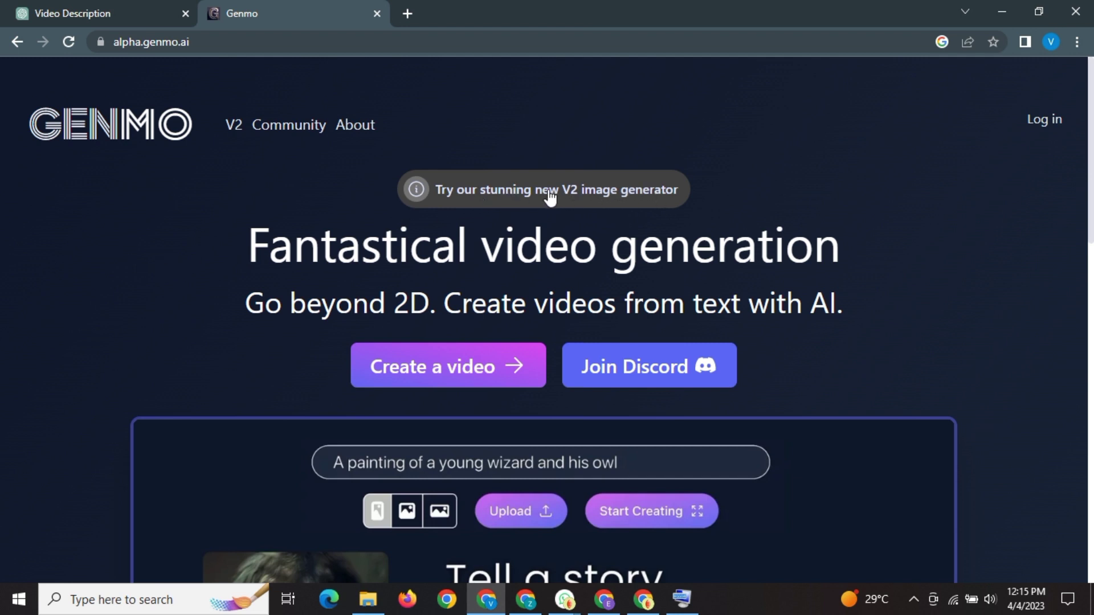
{"action": "scroll", "coordinate": [579, 196], "scroll_direction": "down", "scroll_amount": 4}
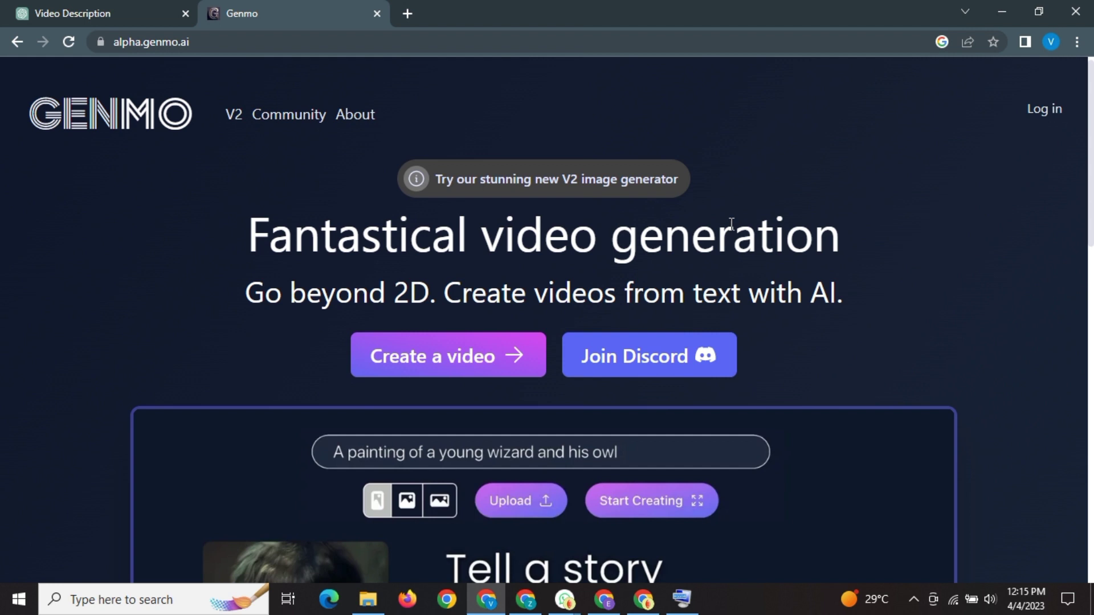
{"action": "scroll", "coordinate": [708, 267], "scroll_direction": "down", "scroll_amount": 1}
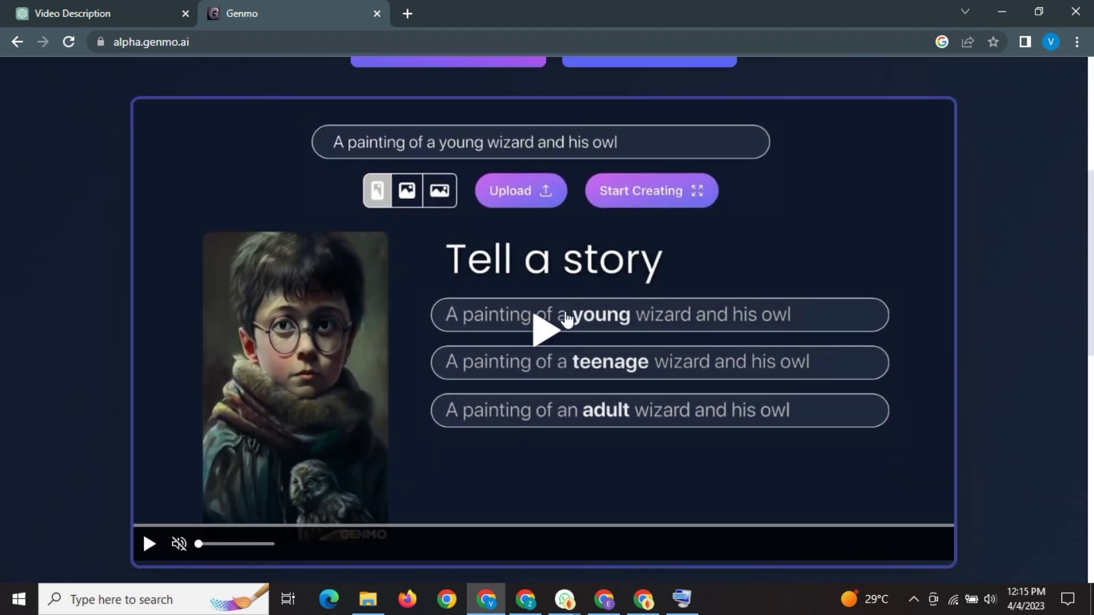
{"action": "left_click", "coordinate": [546, 340]}
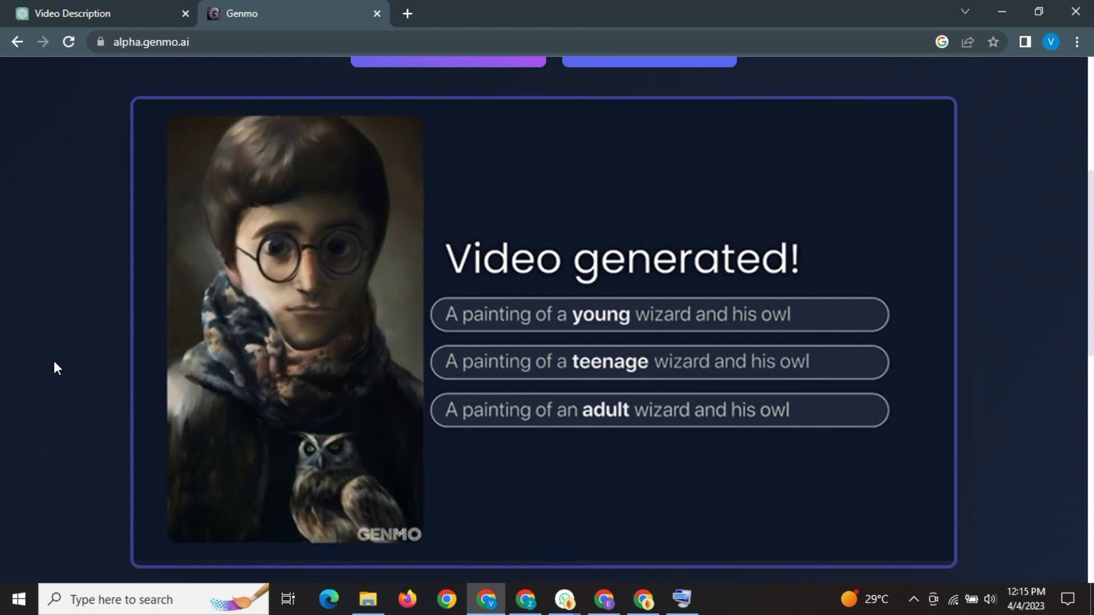
{"action": "scroll", "coordinate": [57, 383], "scroll_direction": "down", "scroll_amount": 8}
{"action": "scroll", "coordinate": [2, 388], "scroll_direction": "down", "scroll_amount": 2}
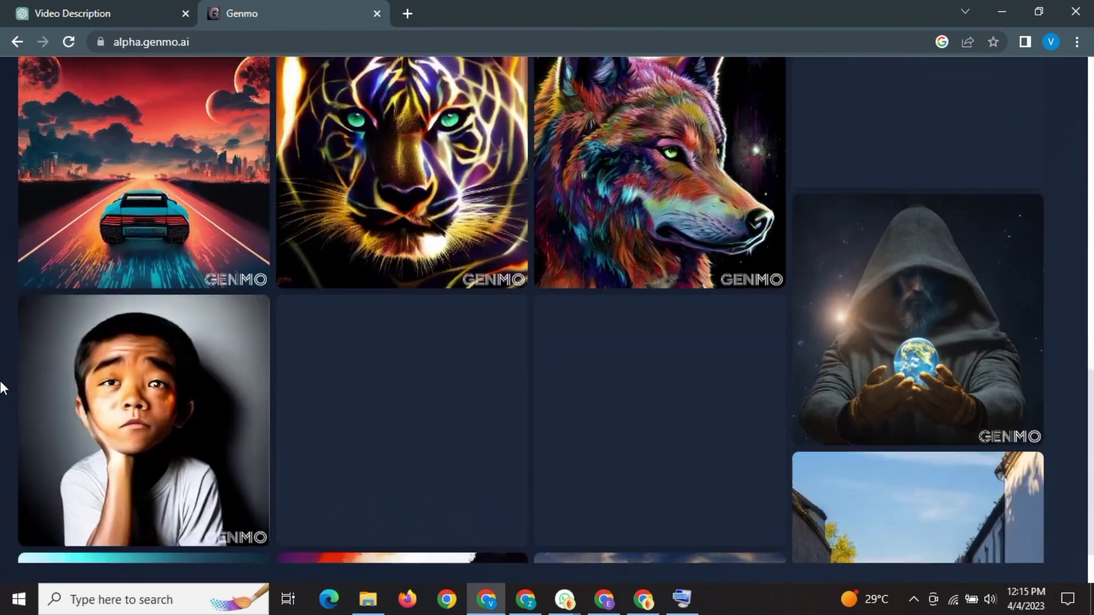
{"action": "scroll", "coordinate": [2, 387], "scroll_direction": "up", "scroll_amount": 2}
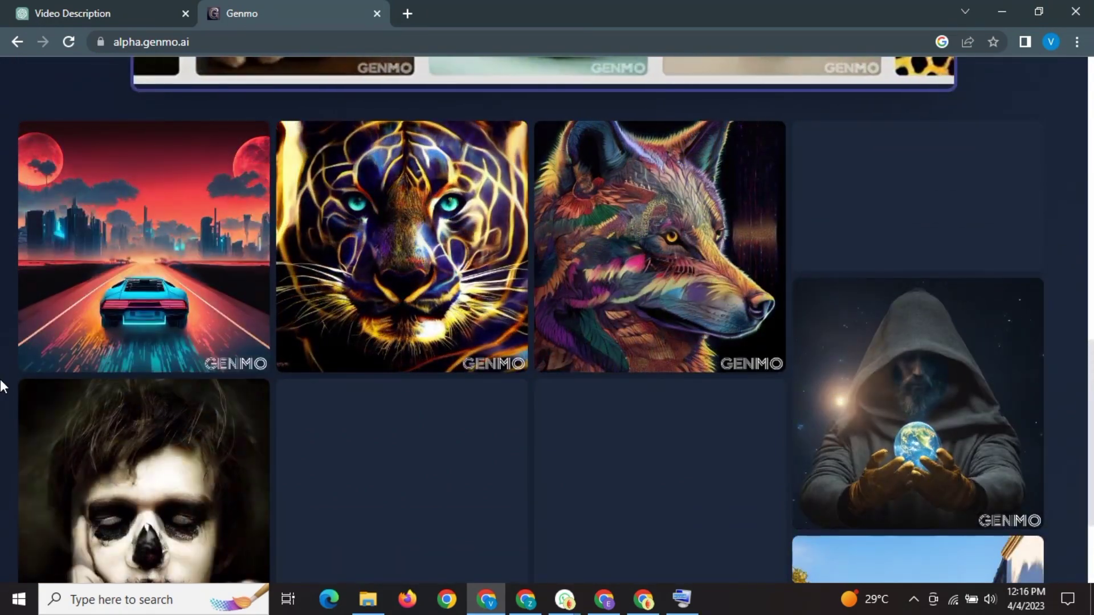
{"action": "scroll", "coordinate": [1, 387], "scroll_direction": "up", "scroll_amount": 15}
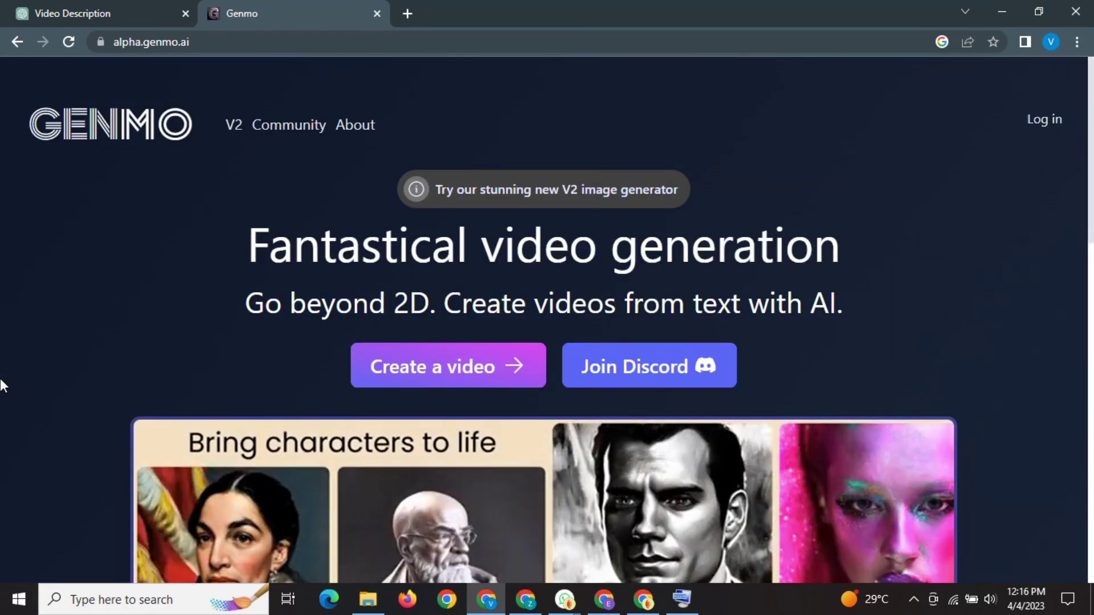
- Open the V2 page and browse the Genmo Img v2 community images, then return to the top
{"action": "left_click", "coordinate": [238, 133]}
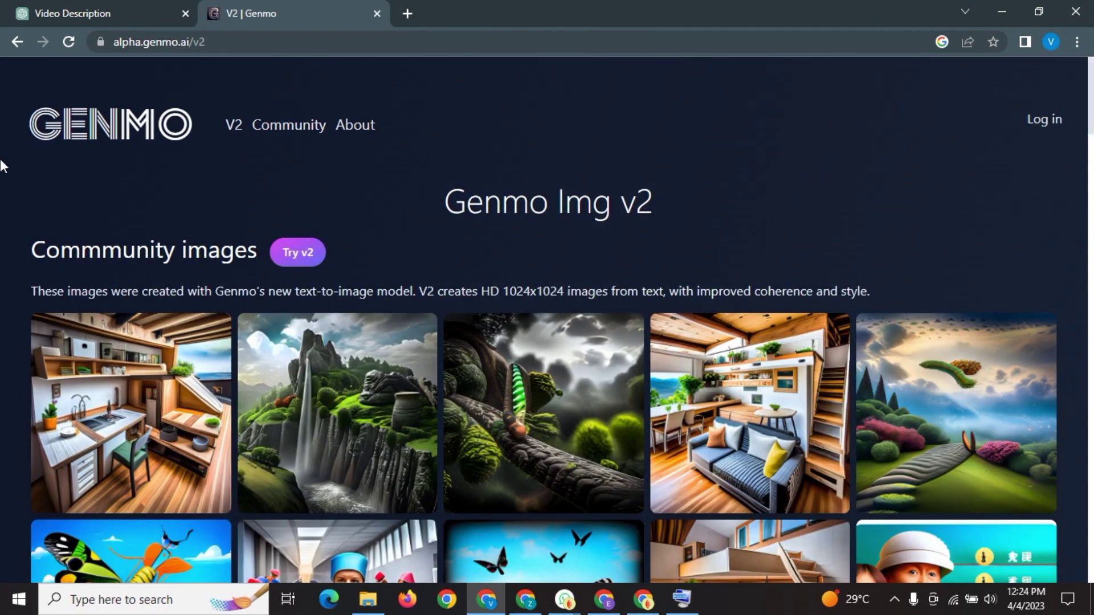
{"action": "scroll", "coordinate": [2, 166], "scroll_direction": "down", "scroll_amount": 7}
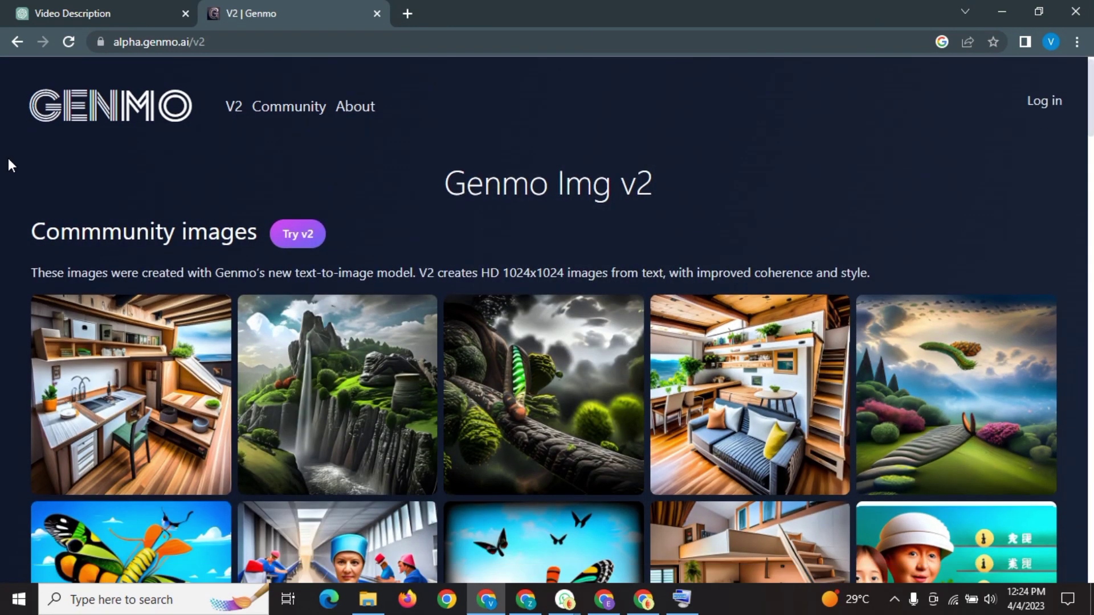
{"action": "scroll", "coordinate": [3, 165], "scroll_direction": "down", "scroll_amount": 7}
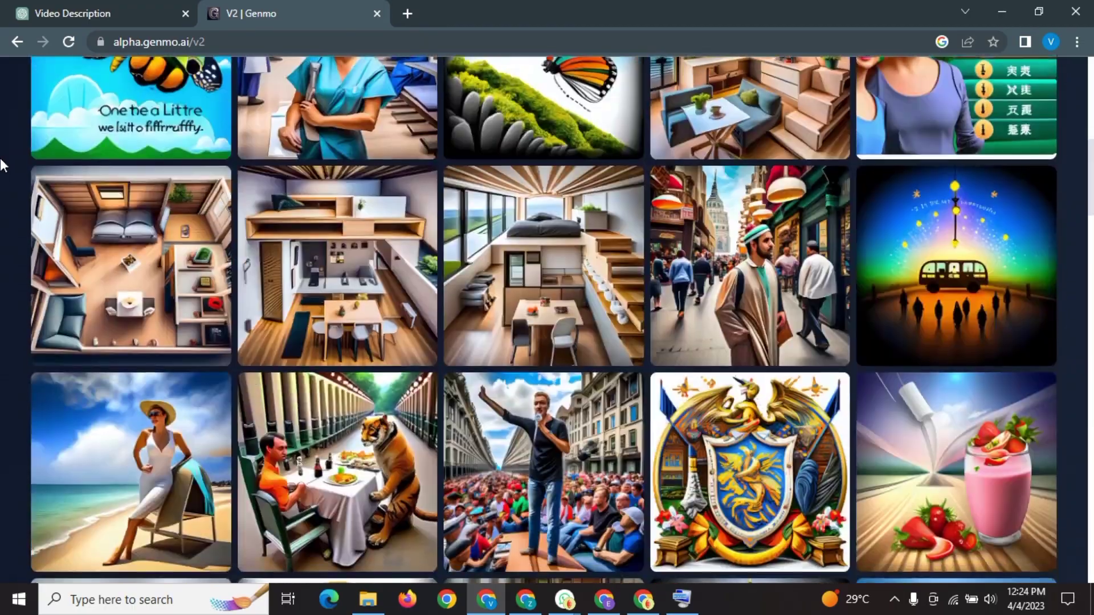
{"action": "scroll", "coordinate": [3, 166], "scroll_direction": "down", "scroll_amount": 14}
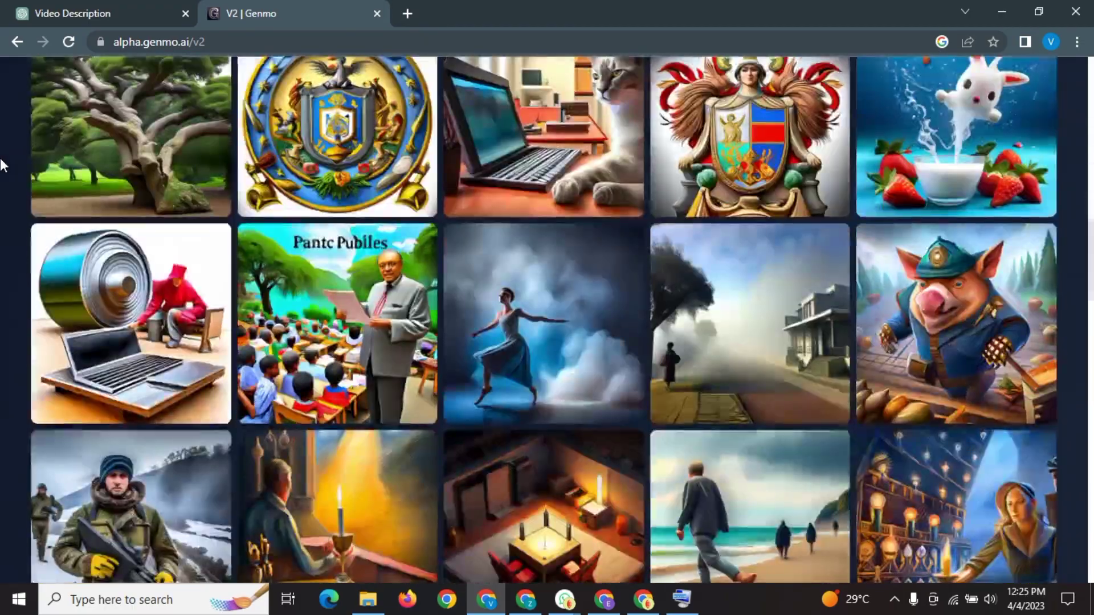
{"action": "scroll", "coordinate": [3, 165], "scroll_direction": "up", "scroll_amount": 20}
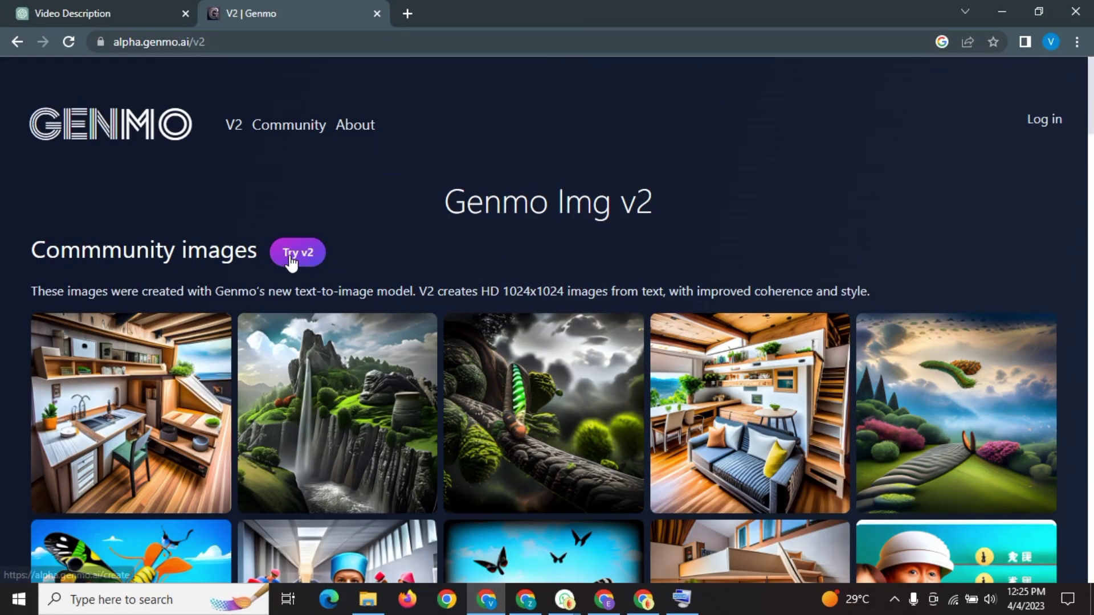
- From the Genmo home page, sign in using the existing Google account
{"action": "left_click", "coordinate": [78, 130]}
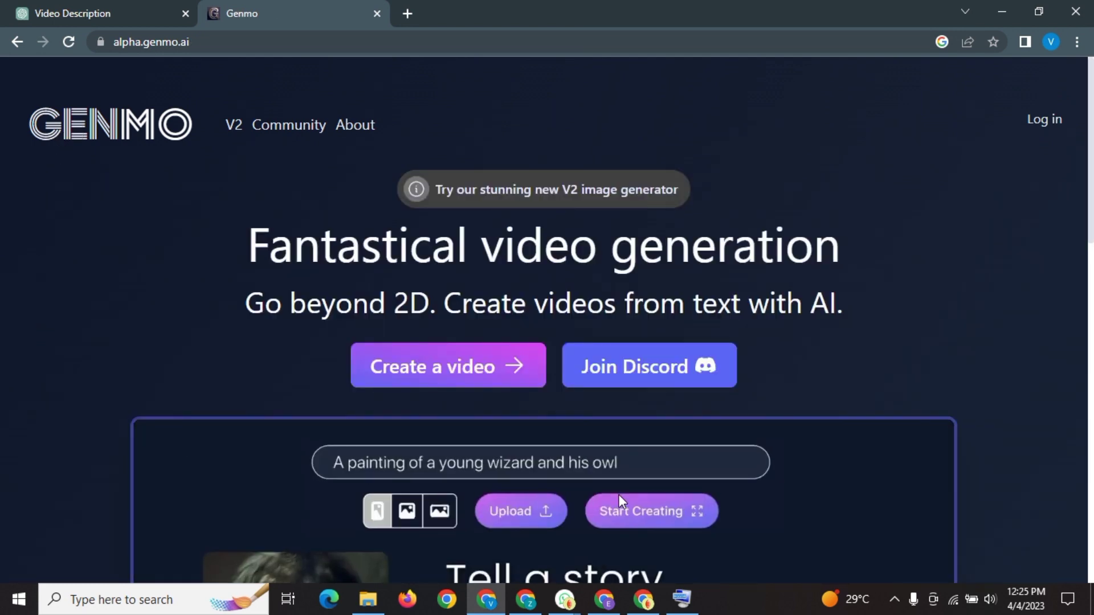
{"action": "left_click", "coordinate": [1054, 122]}
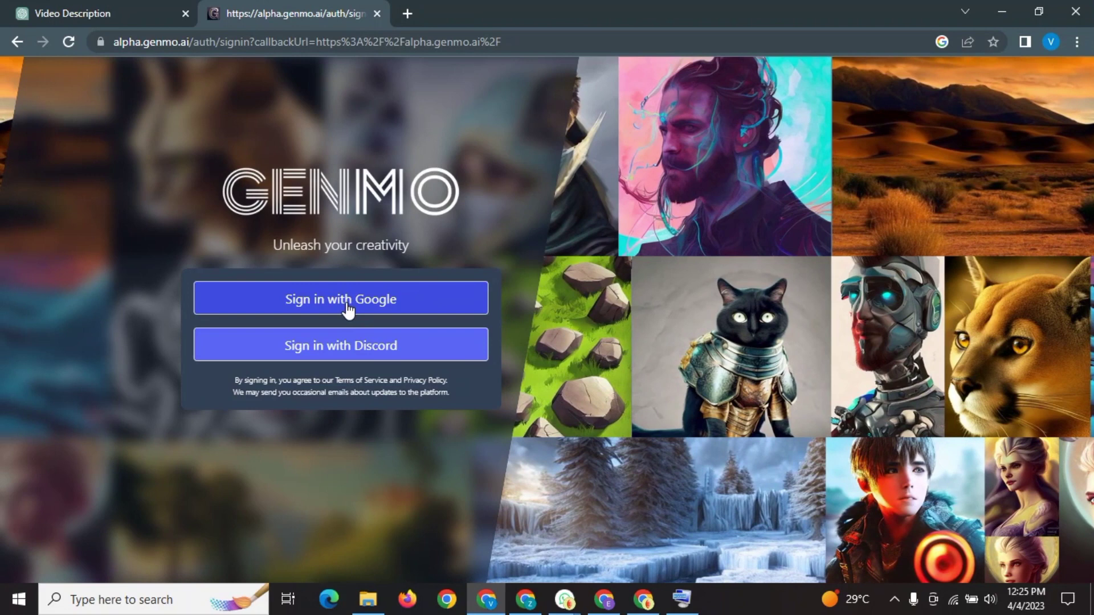
{"action": "left_click", "coordinate": [348, 312]}
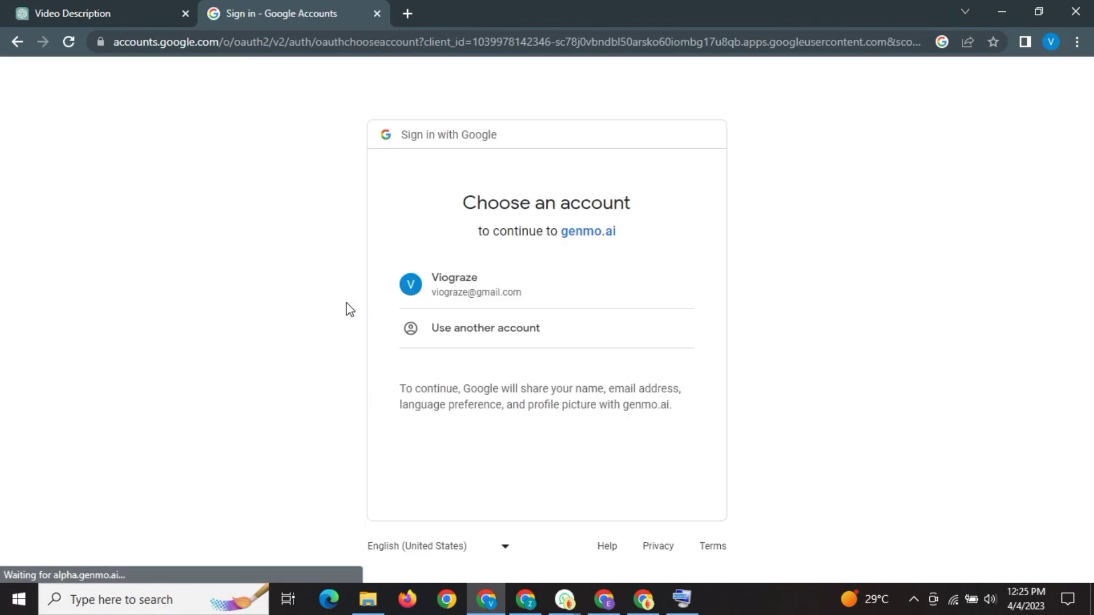
{"action": "left_click", "coordinate": [515, 300]}
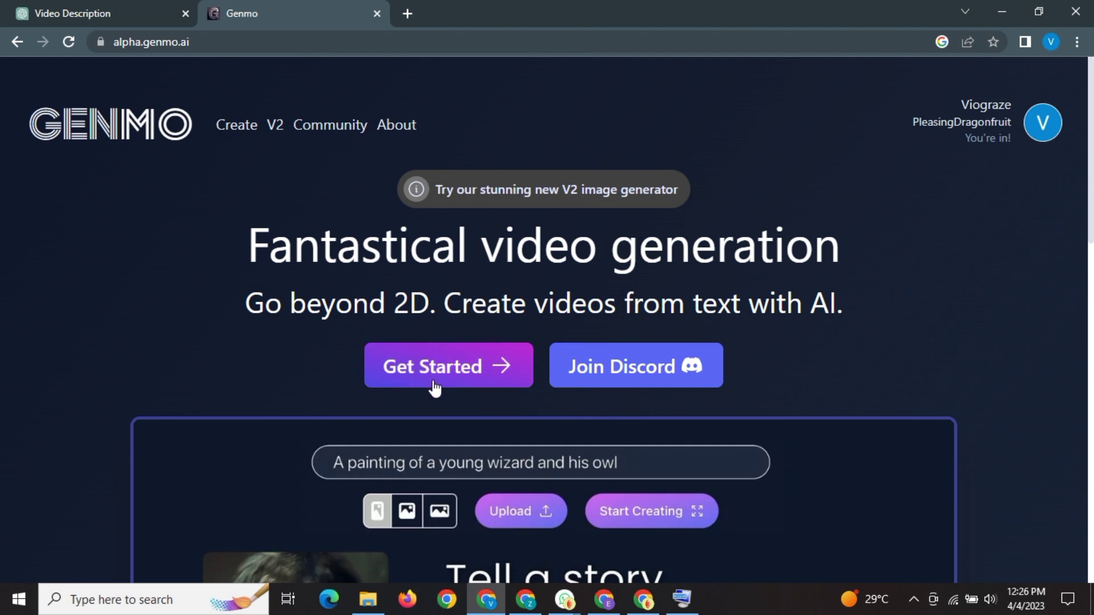
- On the Create page, upload the desert photo as the video's starting frame
{"action": "left_click", "coordinate": [238, 125]}
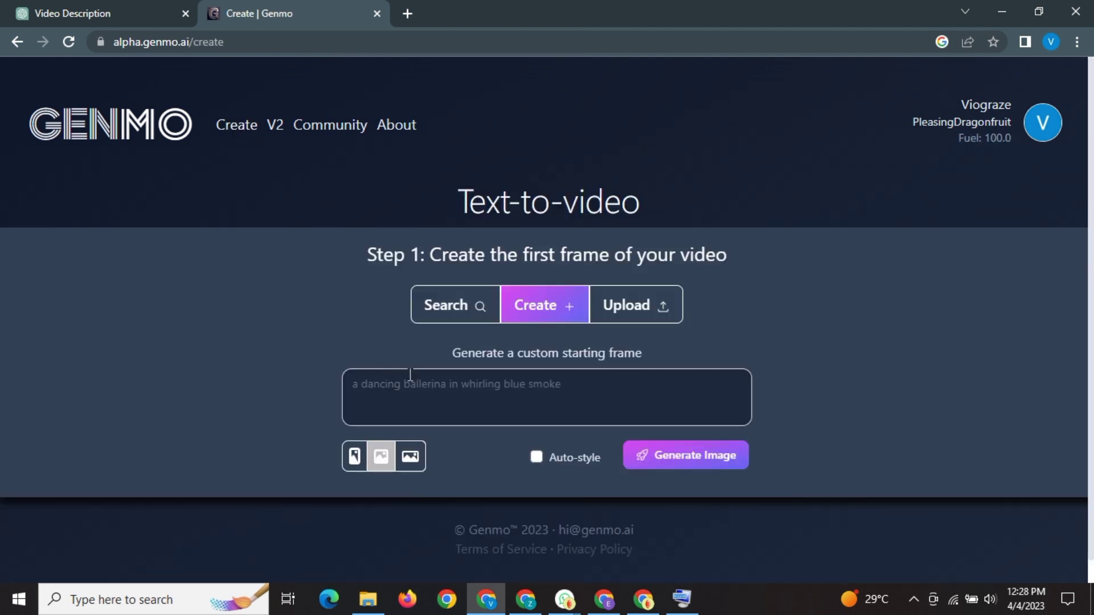
{"action": "left_click", "coordinate": [545, 385]}
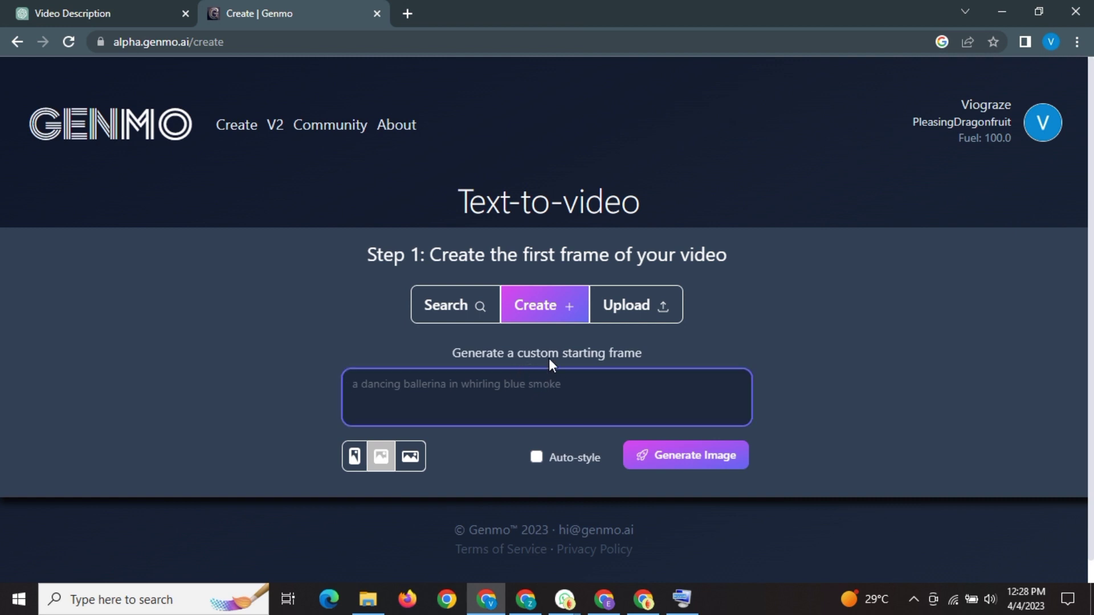
{"action": "left_click", "coordinate": [633, 305]}
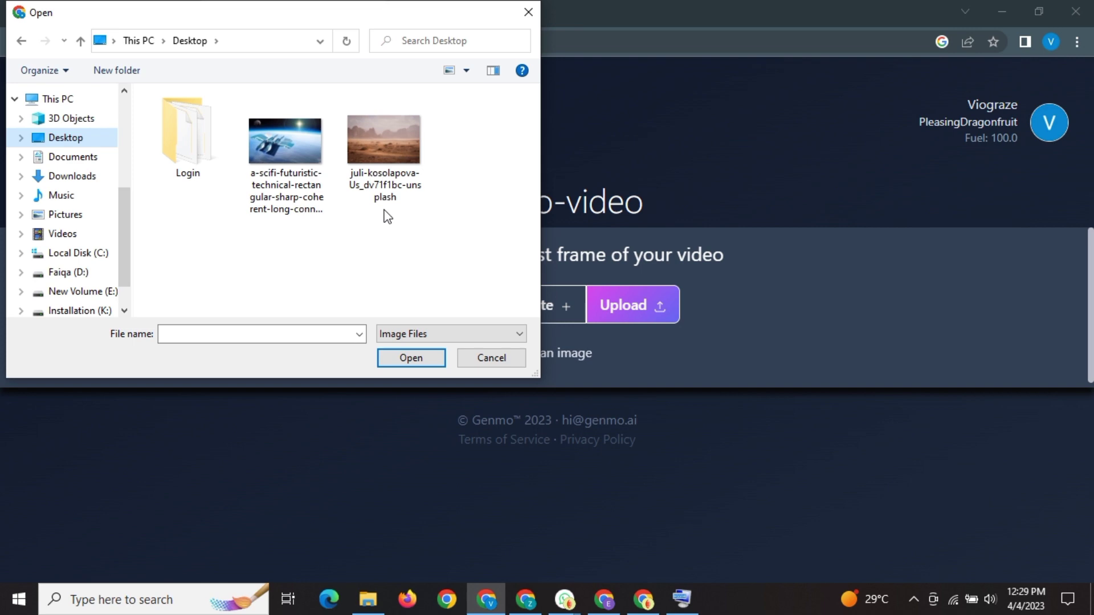
{"action": "double_click", "coordinate": [391, 195]}
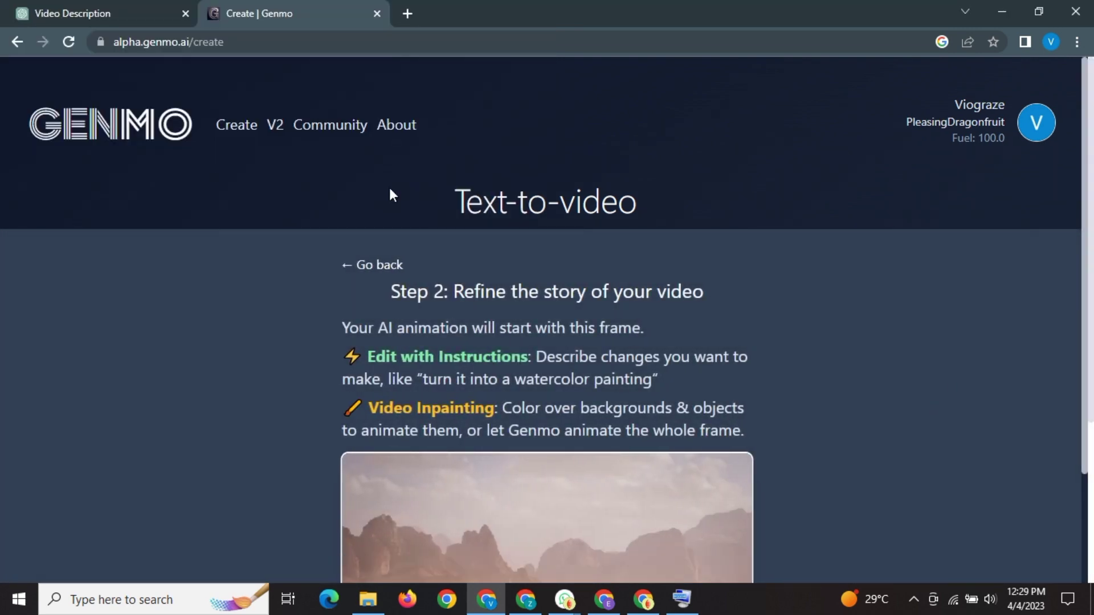
- Replace the Edit 1 text with 'convert entire scene into forest' and make the video
{"action": "scroll", "coordinate": [389, 194], "scroll_direction": "down", "scroll_amount": 5}
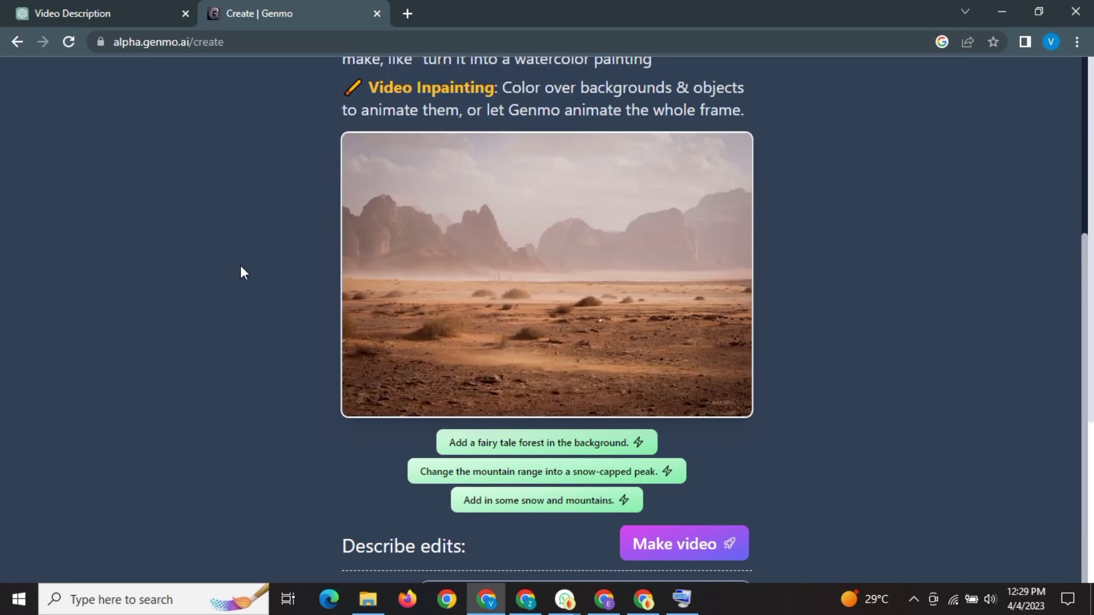
{"action": "scroll", "coordinate": [240, 267], "scroll_direction": "down", "scroll_amount": 3}
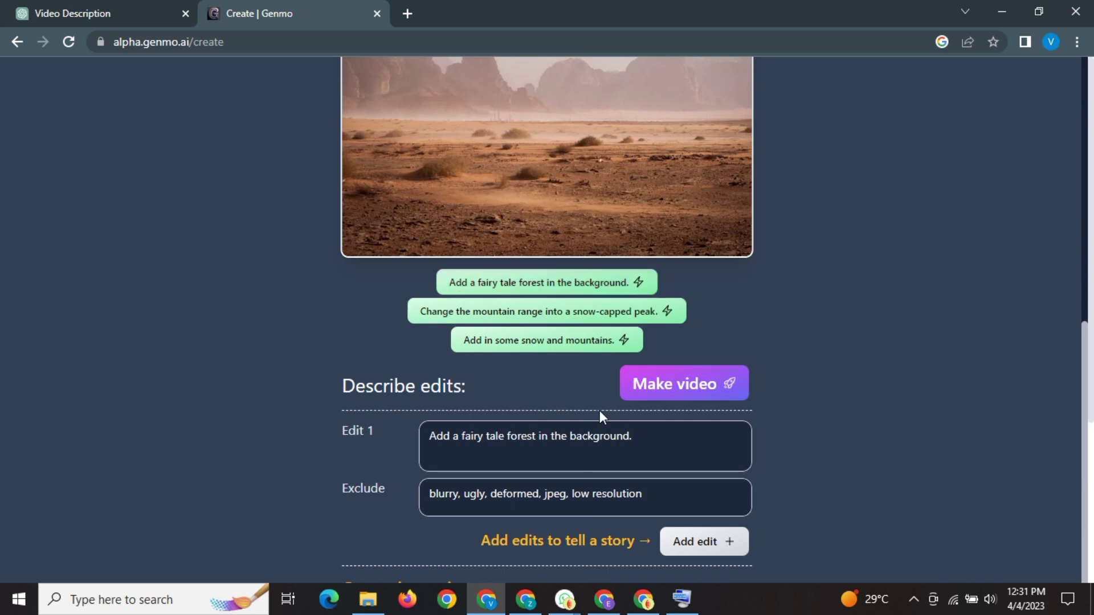
{"action": "left_click_drag", "start_coordinate": [657, 440], "coordinate": [399, 420]}
{"action": "type", "text": "co"}
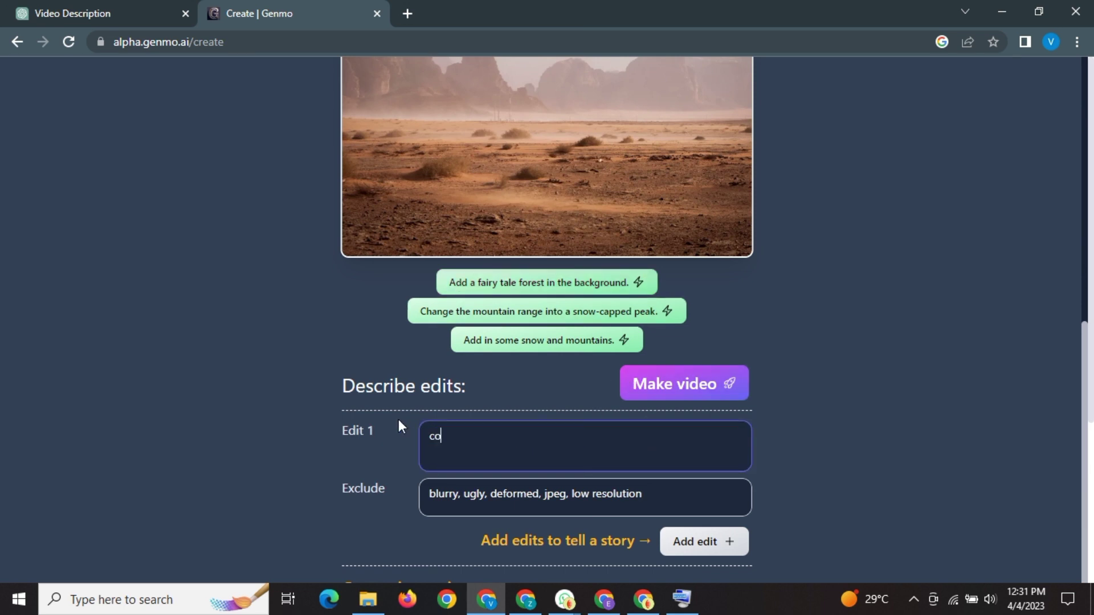
{"action": "type", "text": "nvert entire scene into forest"}
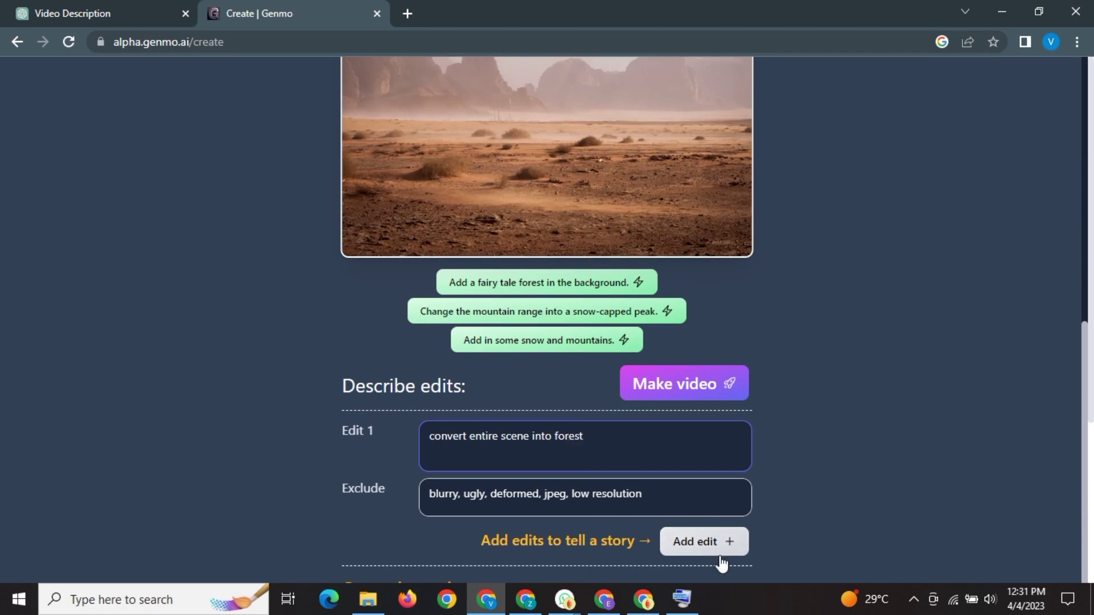
{"action": "left_click", "coordinate": [720, 392]}
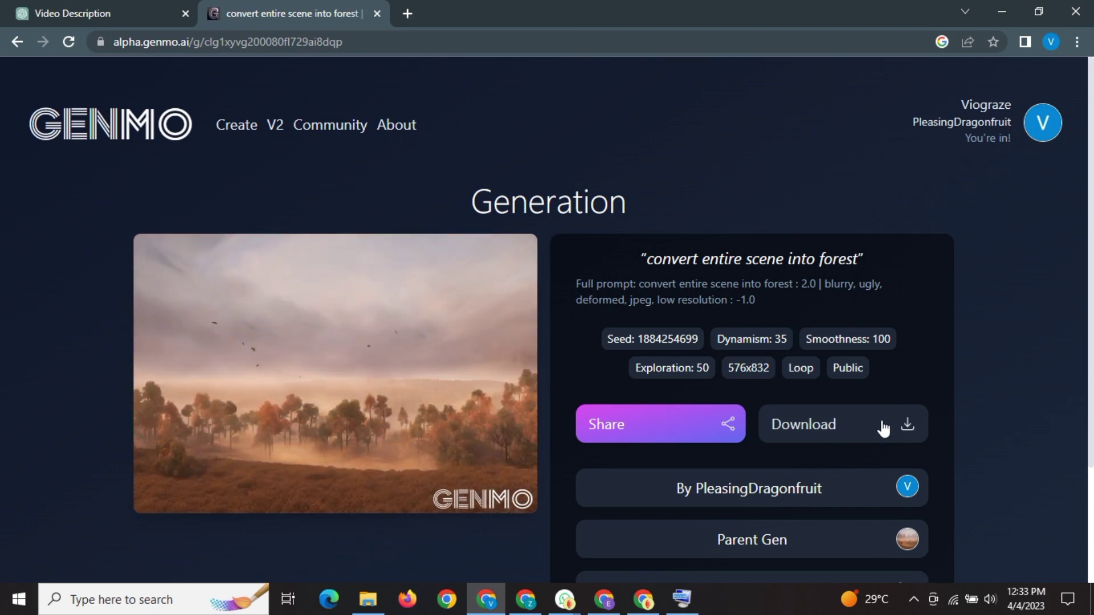
- Download the generated forest video as an MP4 file
{"action": "left_click", "coordinate": [904, 426]}
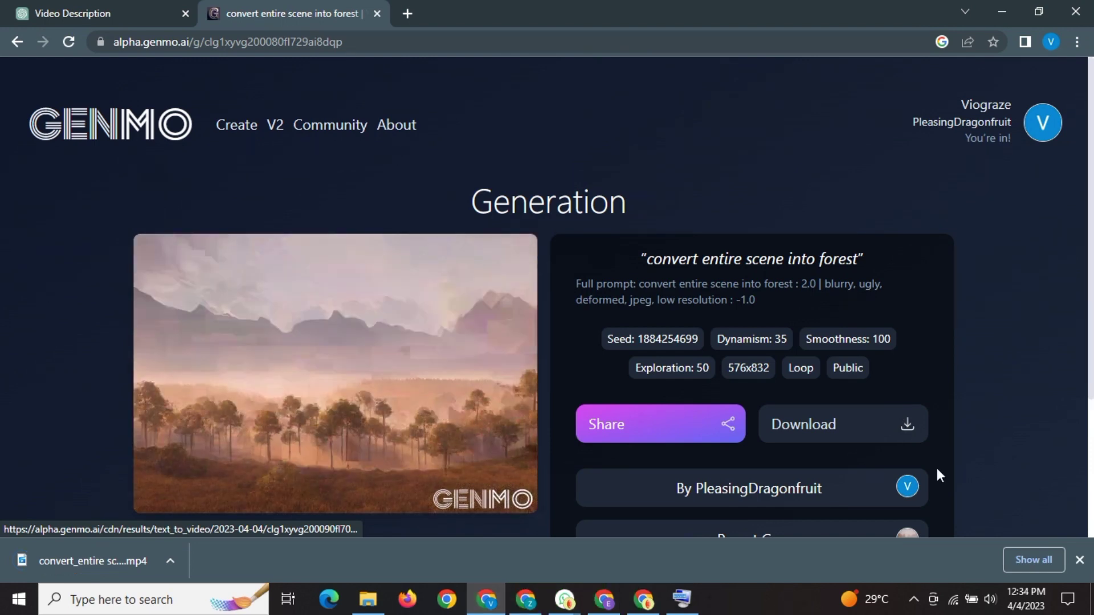
{"action": "left_click", "coordinate": [228, 126]}
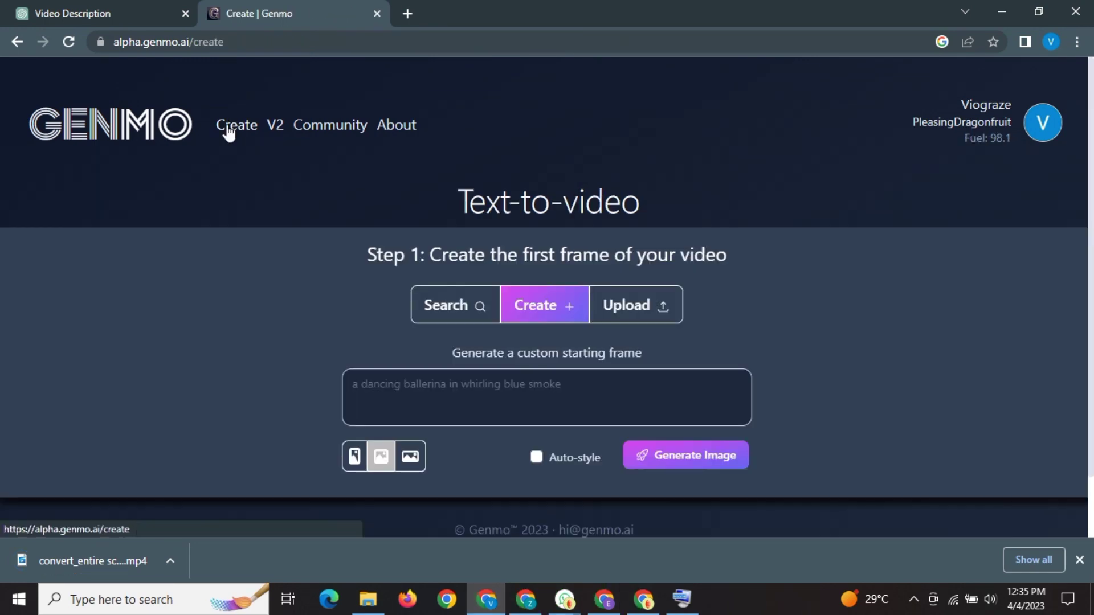
{"action": "mouse_move", "coordinate": [990, 140]}
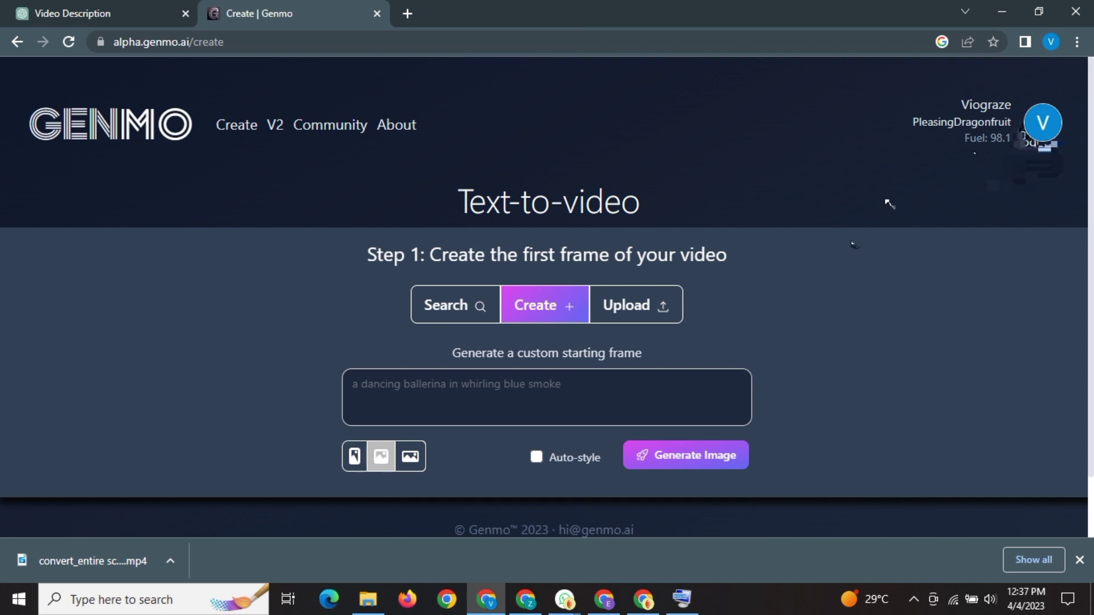
- Upload the spaceship image as the new starting frame and submit it with Make video
{"action": "left_click", "coordinate": [635, 305]}
{"action": "left_click", "coordinate": [298, 186]}
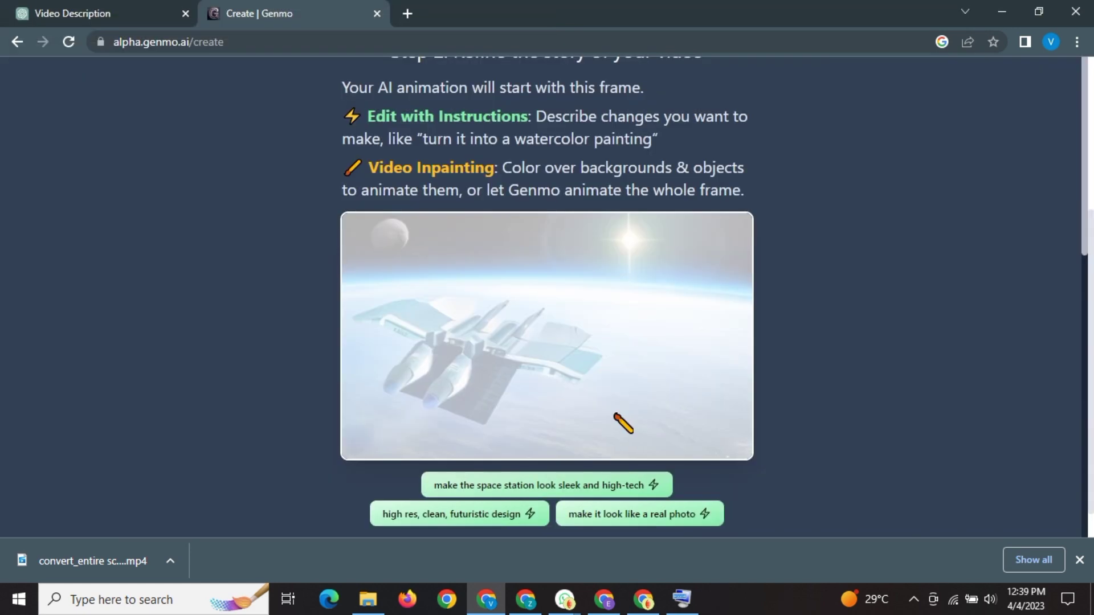
{"action": "scroll", "coordinate": [621, 420], "scroll_direction": "down", "scroll_amount": 3}
{"action": "left_click", "coordinate": [691, 390]}
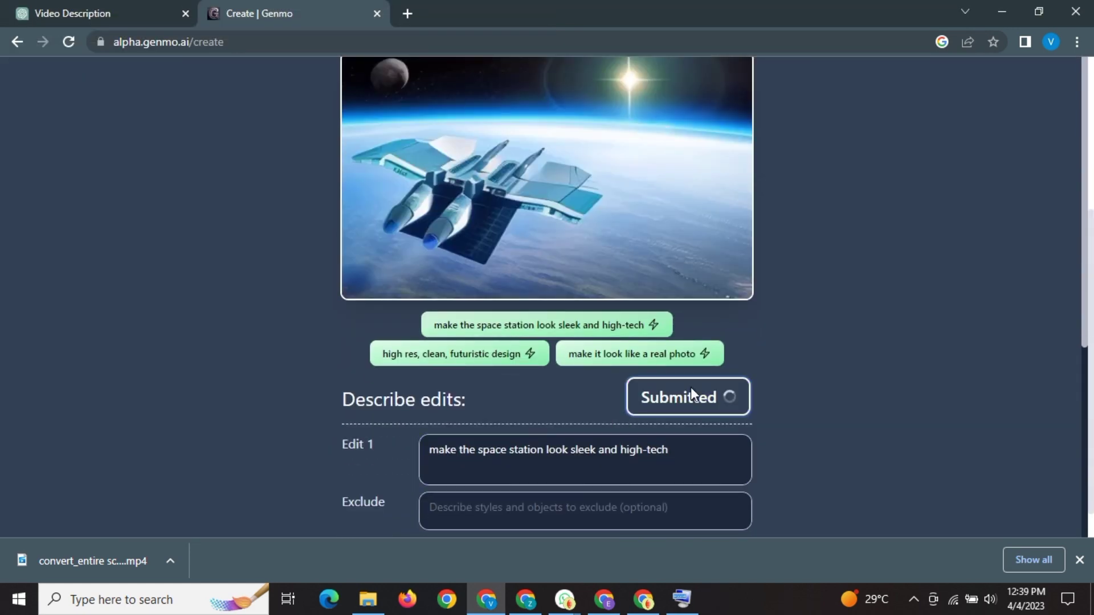